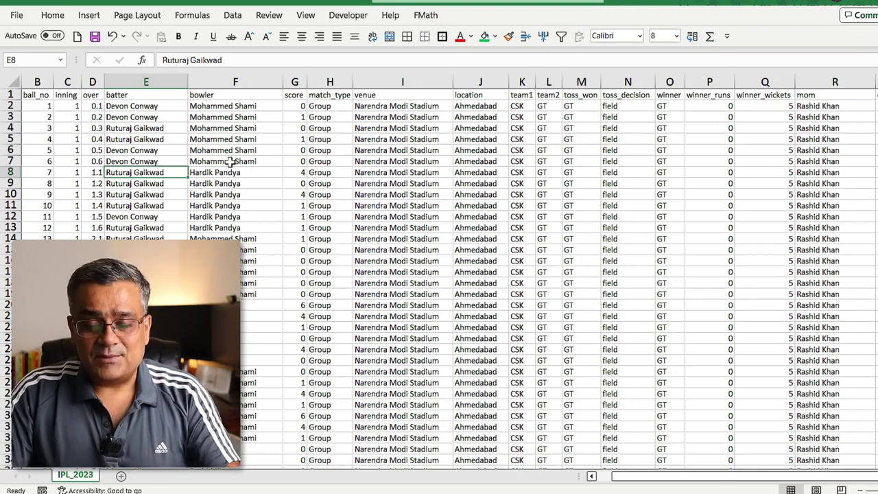
Check the ball_no column in the IPL_2023 sheet, then switch to the ChatGPT Data Analyst chat.
{"action": "left_click", "coordinate": [37, 81]}
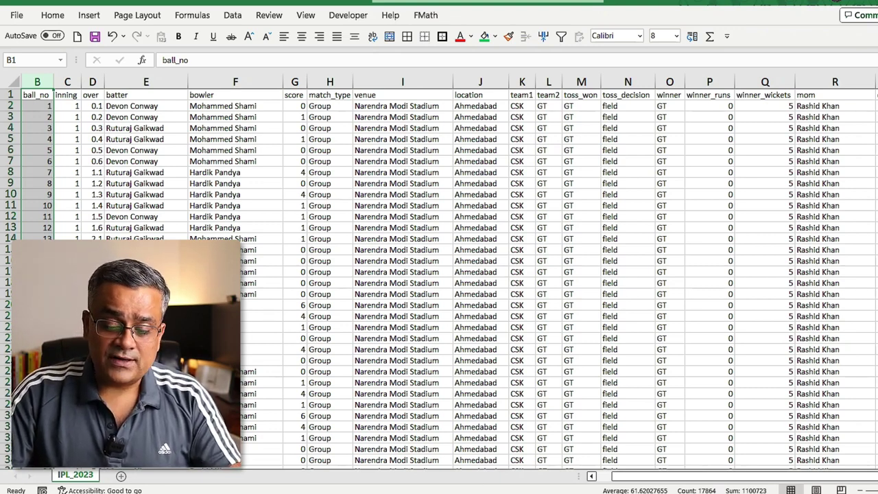
{"action": "left_click", "coordinate": [478, 453]}
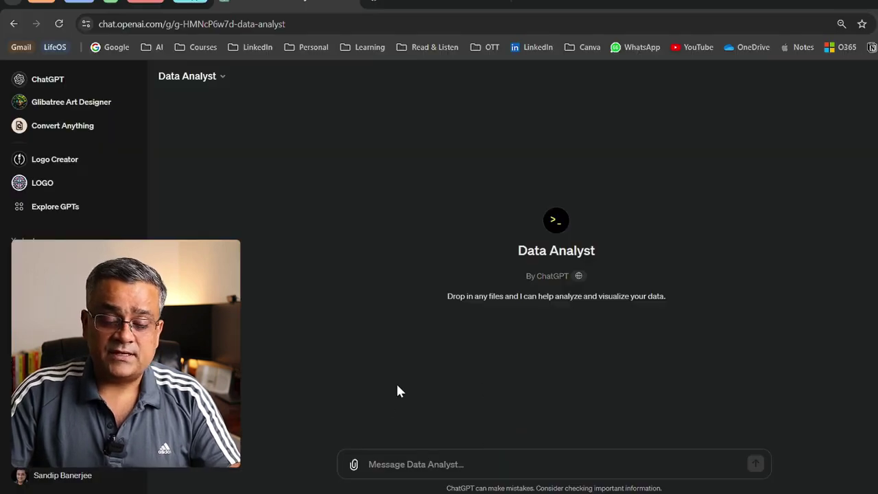
Attach IPL 2023.xlsx from the Downloads folder to the Data Analyst message.
{"action": "left_click", "coordinate": [355, 465]}
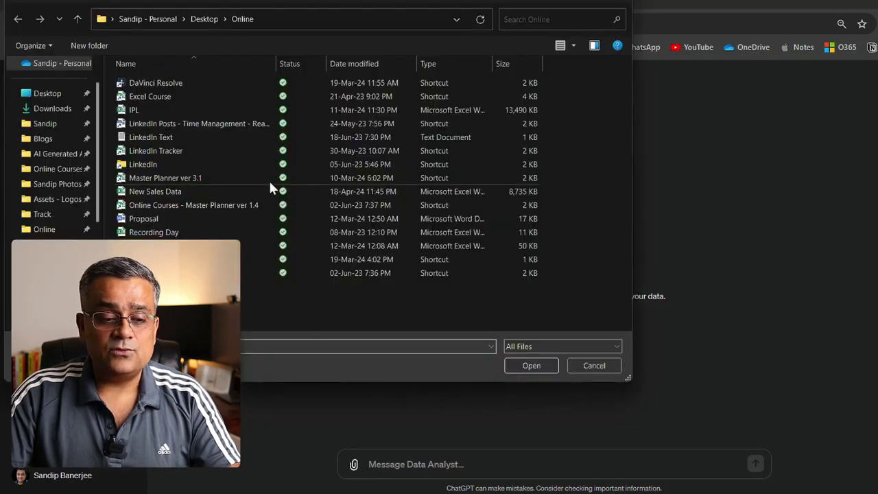
{"action": "left_click", "coordinate": [43, 112]}
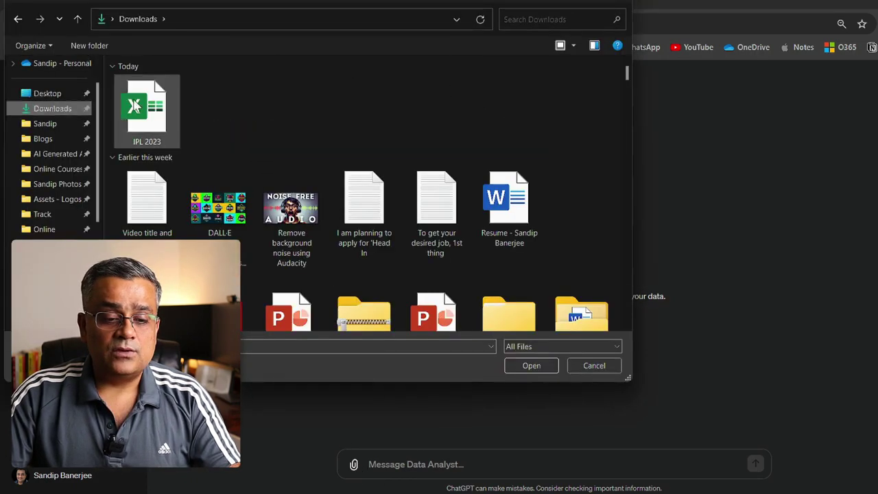
{"action": "left_click", "coordinate": [152, 115]}
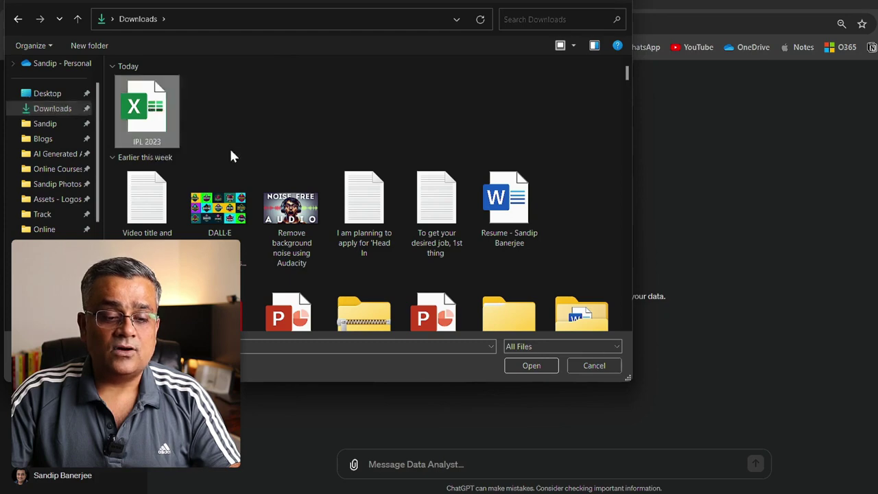
{"action": "left_click", "coordinate": [537, 369]}
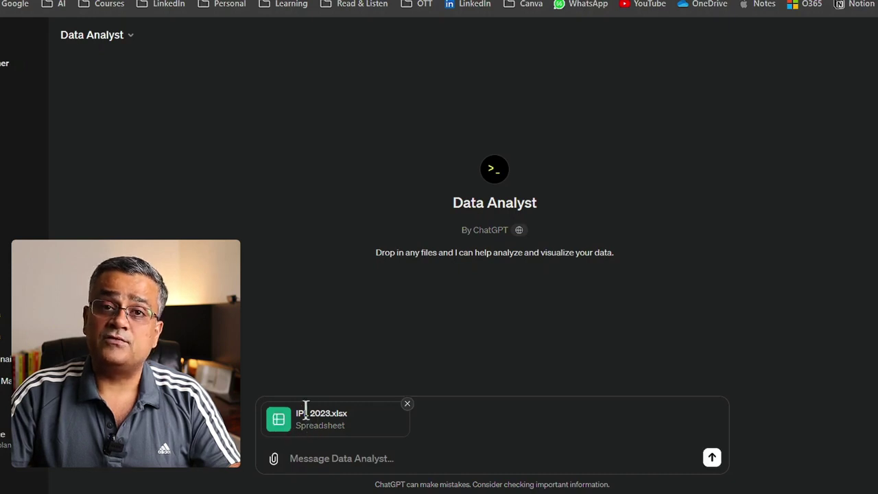
Send 'Analyze this data' along with the attached IPL 2023 spreadsheet.
{"action": "left_click", "coordinate": [349, 457]}
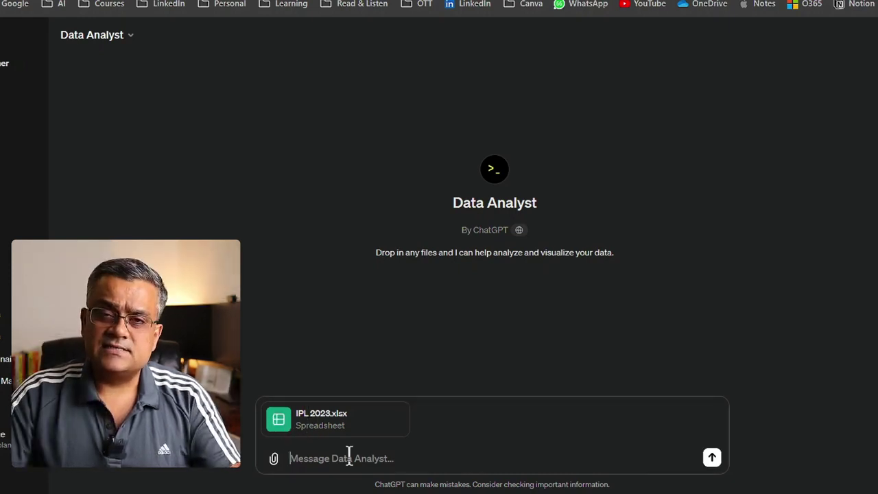
{"action": "type", "text": "Analyze this data"}
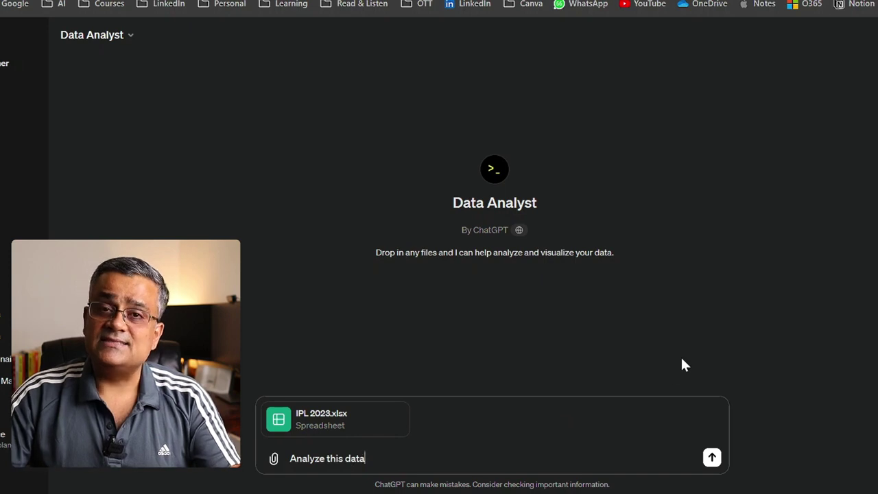
{"action": "key", "text": "Return"}
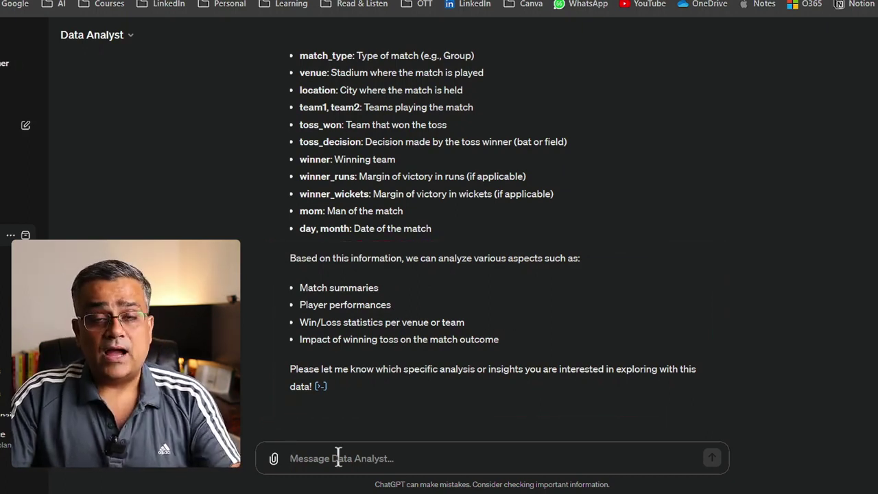
Send 'Analyze this file and give me insight' and review the team win/loss and toss results.
{"action": "type", "text": "Analyze this file and give me insight"}
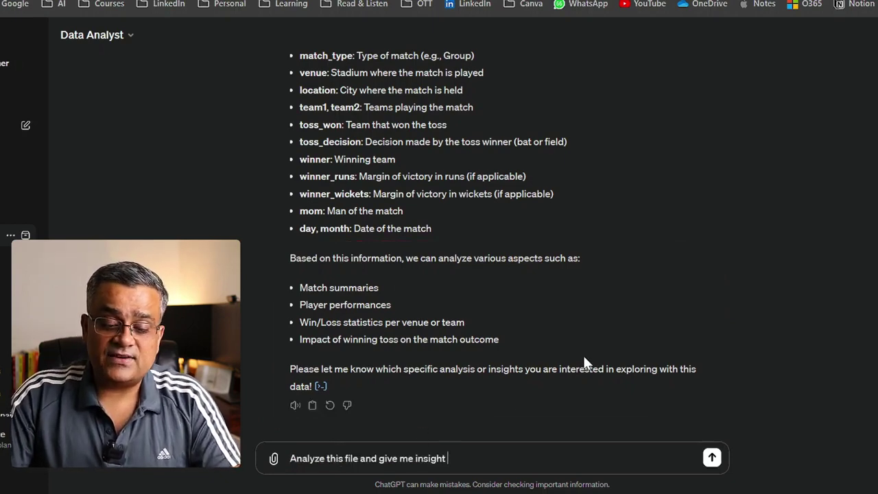
{"action": "key", "text": "Return"}
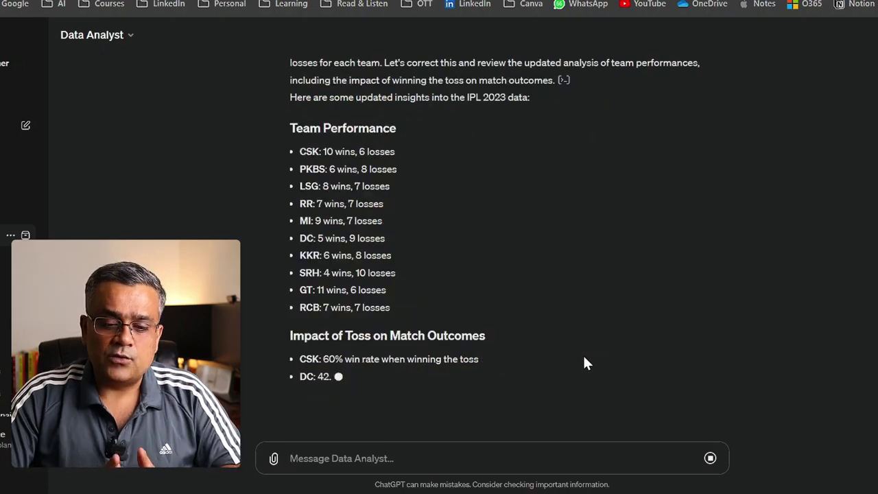
{"action": "scroll", "coordinate": [518, 291], "scroll_direction": "up", "scroll_amount": 2}
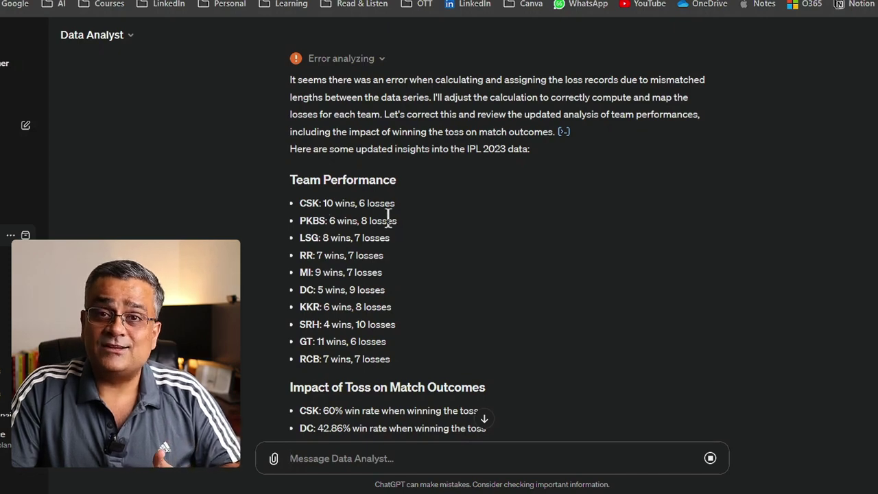
{"action": "scroll", "coordinate": [388, 220], "scroll_direction": "down", "scroll_amount": 2}
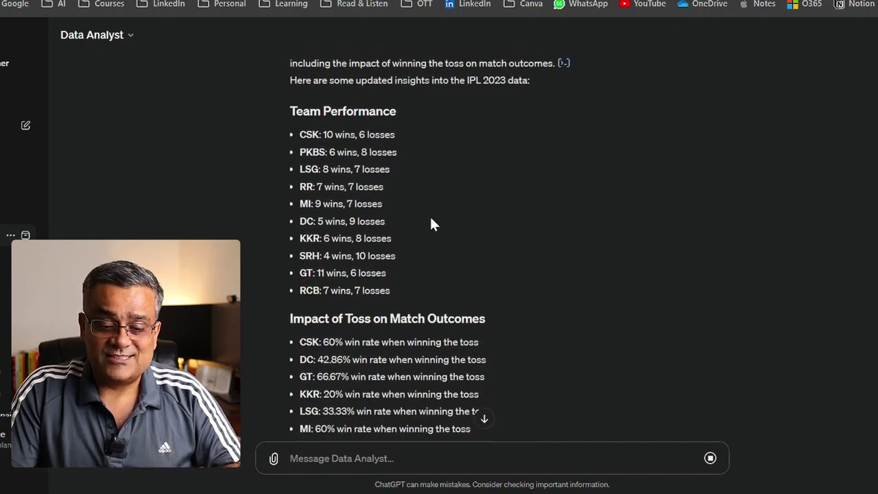
{"action": "scroll", "coordinate": [429, 214], "scroll_direction": "down", "scroll_amount": 2}
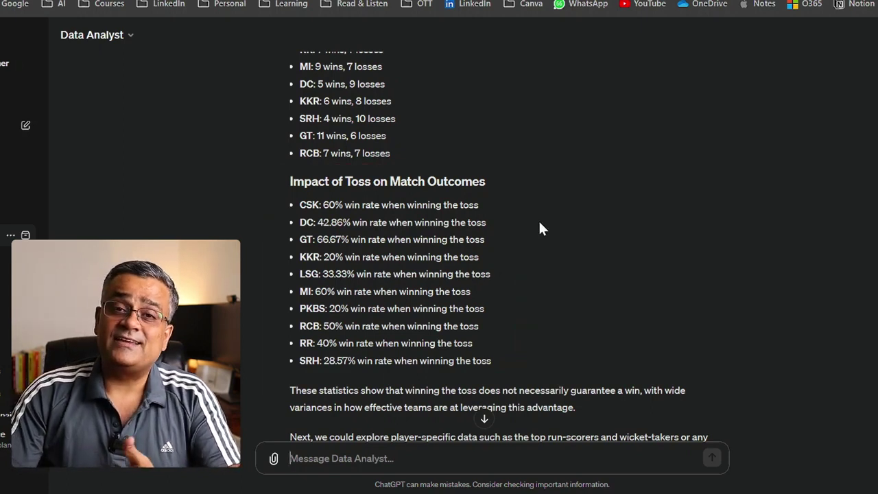
{"action": "scroll", "coordinate": [430, 281], "scroll_direction": "down", "scroll_amount": 2}
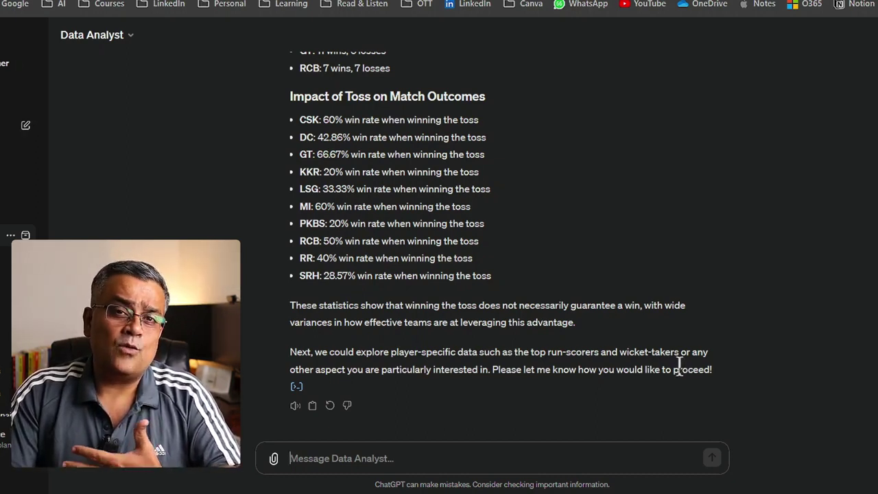
Request a table of top batsmen by total runs and keep Response 1.
{"action": "type", "text": "Give me name of top Batsman based on total runs scored in all these years in tabular format. 1st column should have name of Batsman and 2nd column should have total runs scored."}
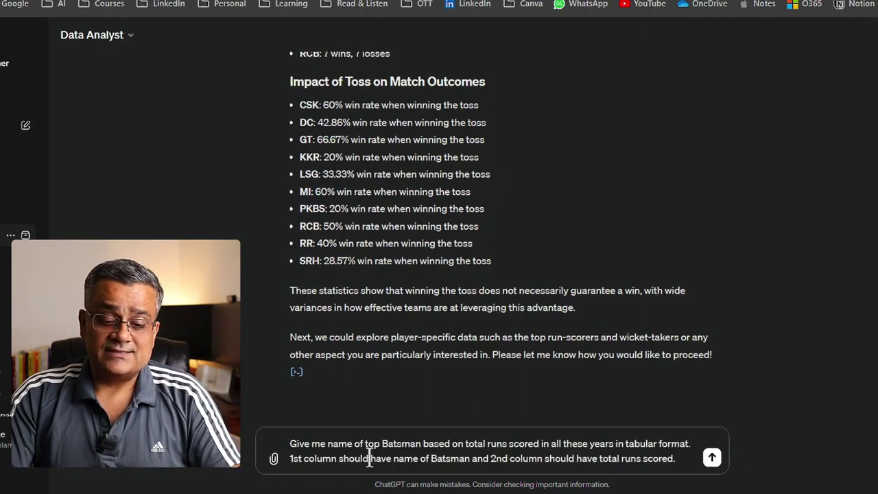
{"action": "mouse_move", "coordinate": [443, 402]}
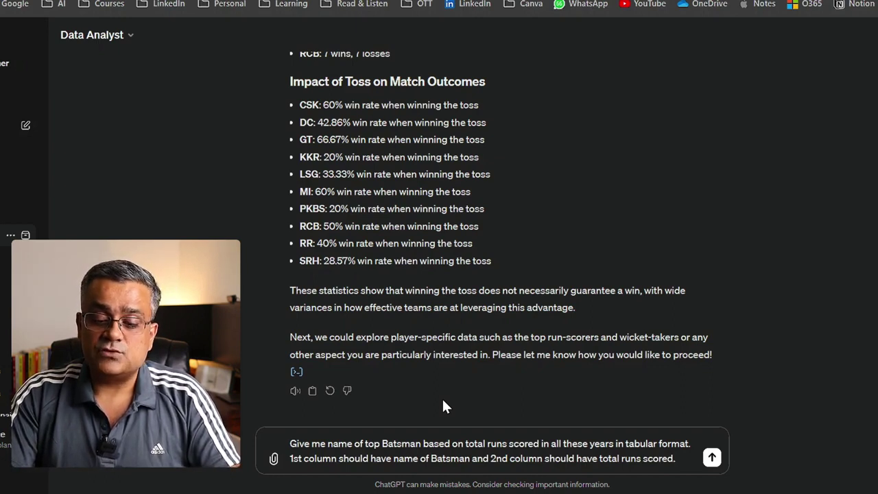
{"action": "key", "text": "Return"}
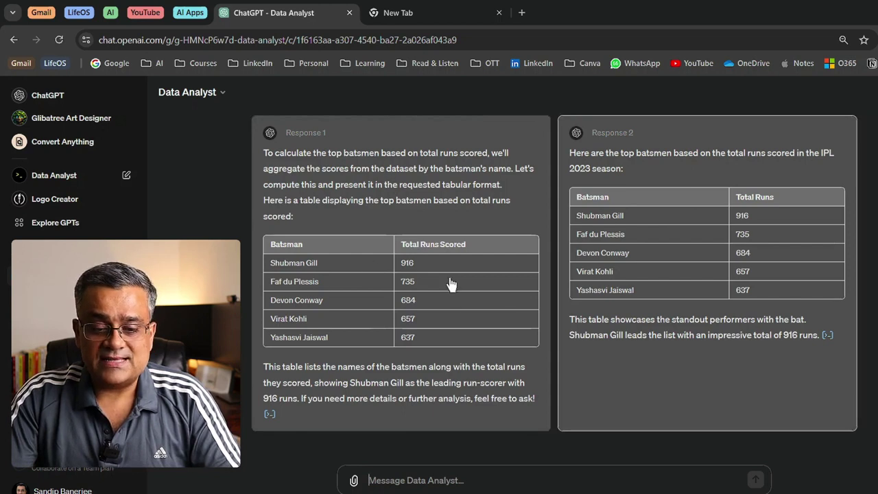
{"action": "left_click", "coordinate": [415, 205]}
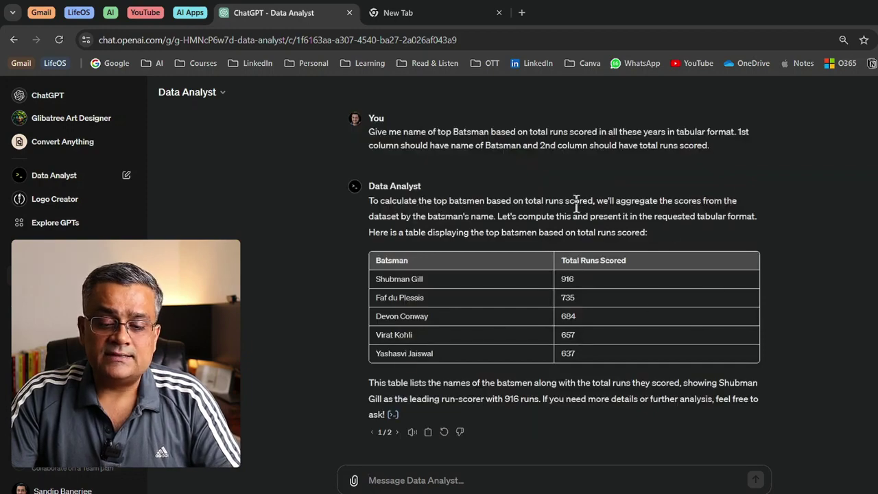
Request a top-bowlers-by-wickets table, then ask for charts of the data set.
{"action": "left_click", "coordinate": [425, 480]}
{"action": "type", "text": "Give me similar details for Bowlers based on number of wickets taken"}
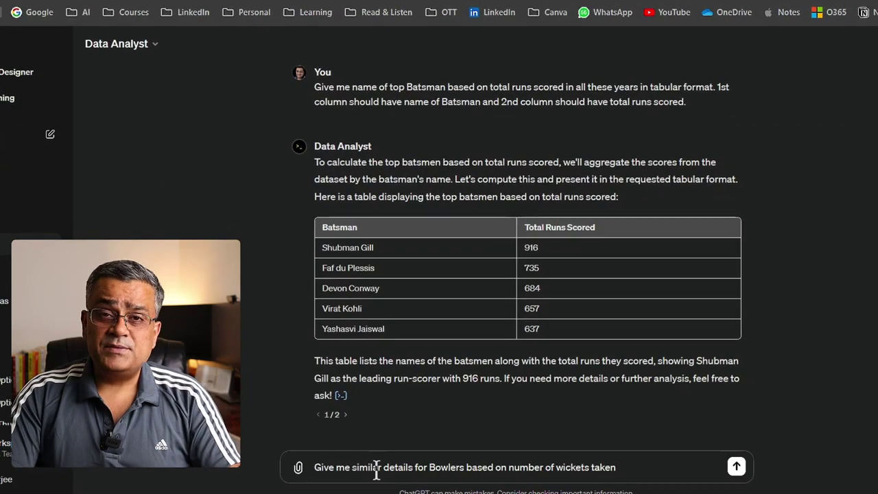
{"action": "key", "text": "Return"}
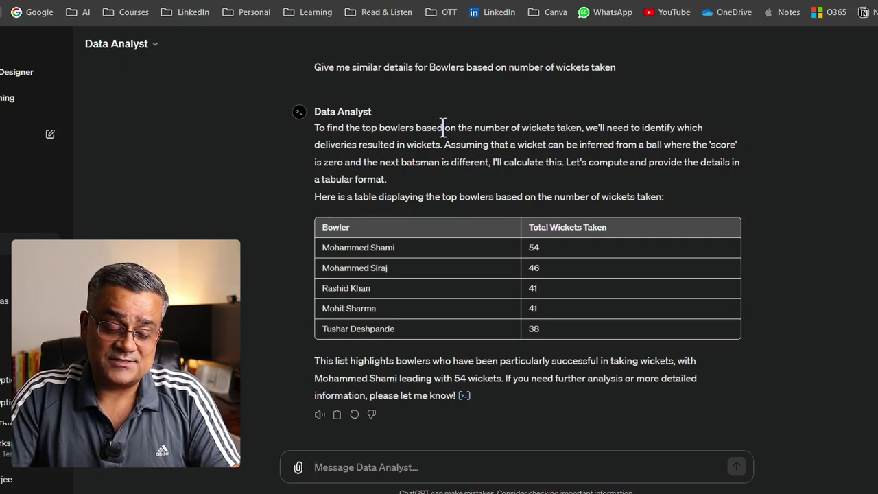
{"action": "type", "text": "Can you show me some charts to visualize this data set?"}
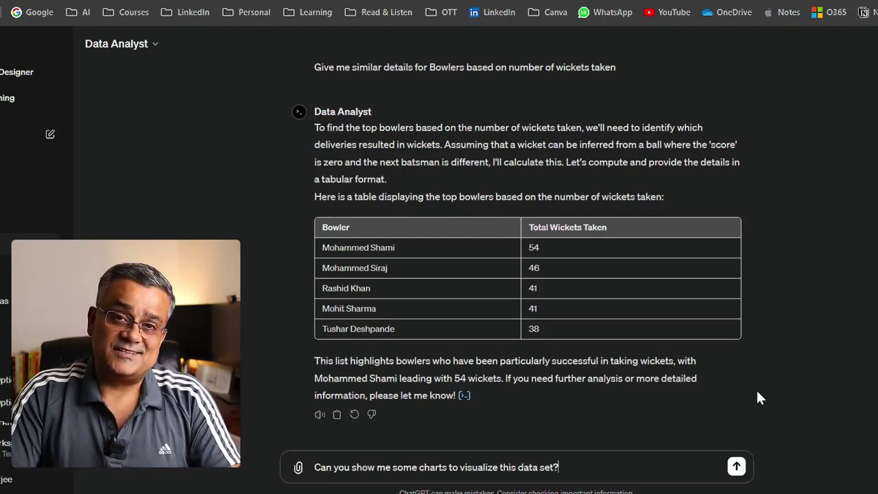
{"action": "key", "text": "Return"}
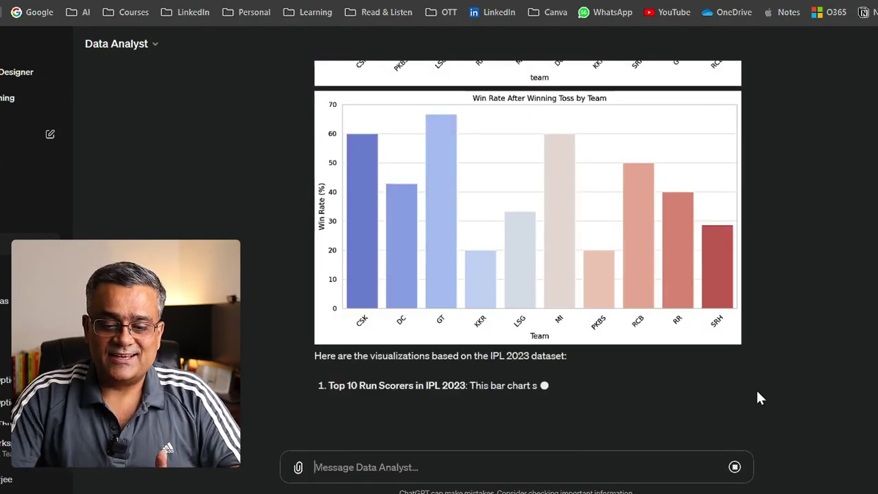
Review the four generated bar charts and draft a request to make the bars blue.
{"action": "scroll", "coordinate": [759, 395], "scroll_direction": "up", "scroll_amount": 3}
{"action": "scroll", "coordinate": [759, 397], "scroll_direction": "up", "scroll_amount": 10}
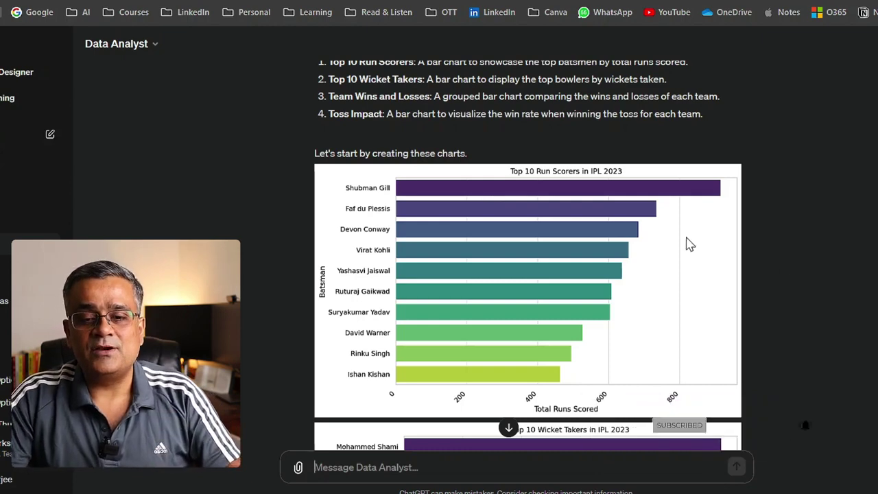
{"action": "scroll", "coordinate": [741, 259], "scroll_direction": "down", "scroll_amount": 1}
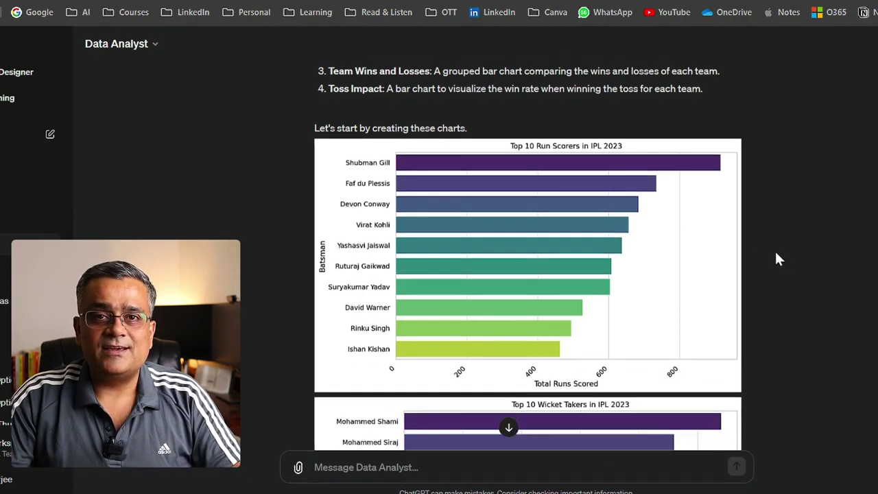
{"action": "scroll", "coordinate": [778, 259], "scroll_direction": "down", "scroll_amount": 12}
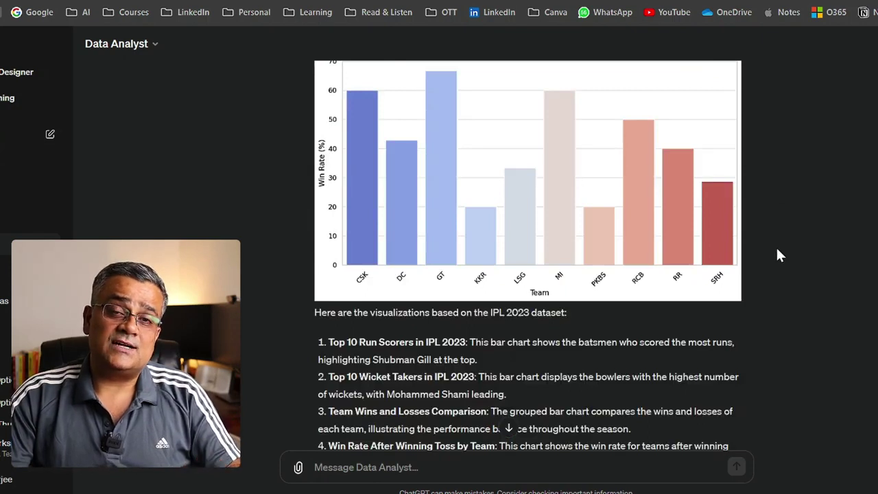
{"action": "scroll", "coordinate": [777, 251], "scroll_direction": "down", "scroll_amount": 5}
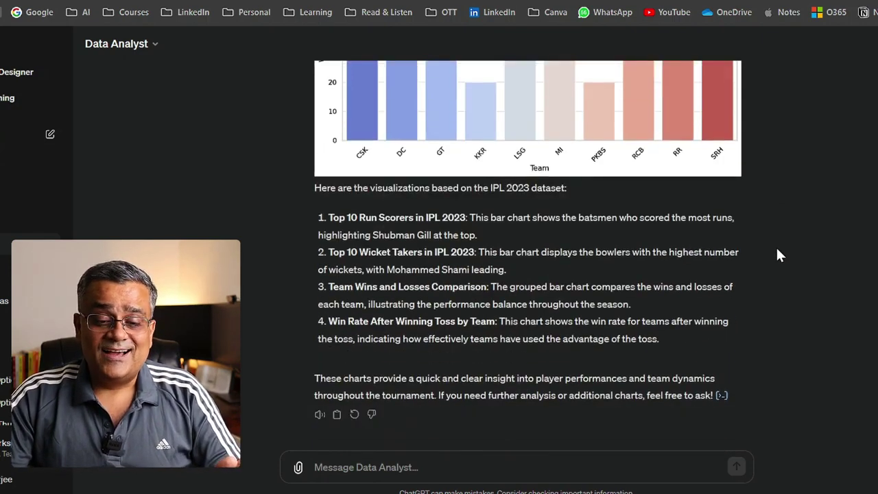
{"action": "scroll", "coordinate": [778, 255], "scroll_direction": "up", "scroll_amount": 10}
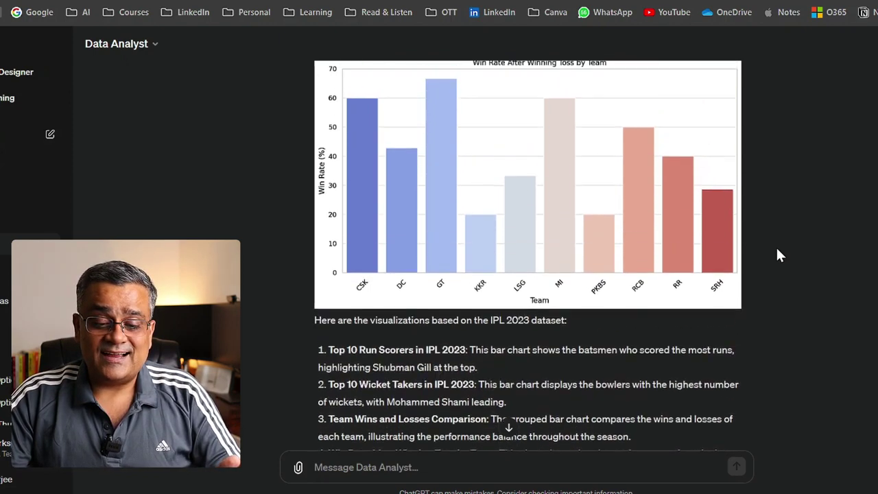
{"action": "scroll", "coordinate": [778, 255], "scroll_direction": "up", "scroll_amount": 10}
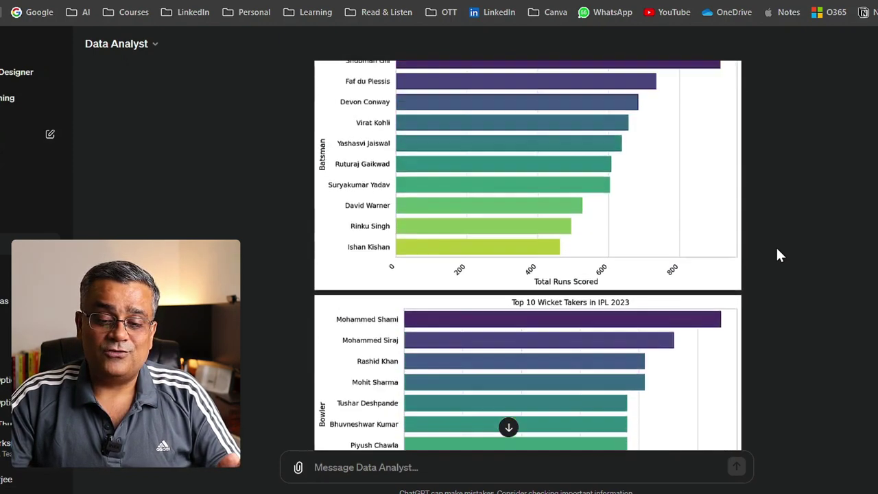
{"action": "scroll", "coordinate": [778, 254], "scroll_direction": "down", "scroll_amount": 10}
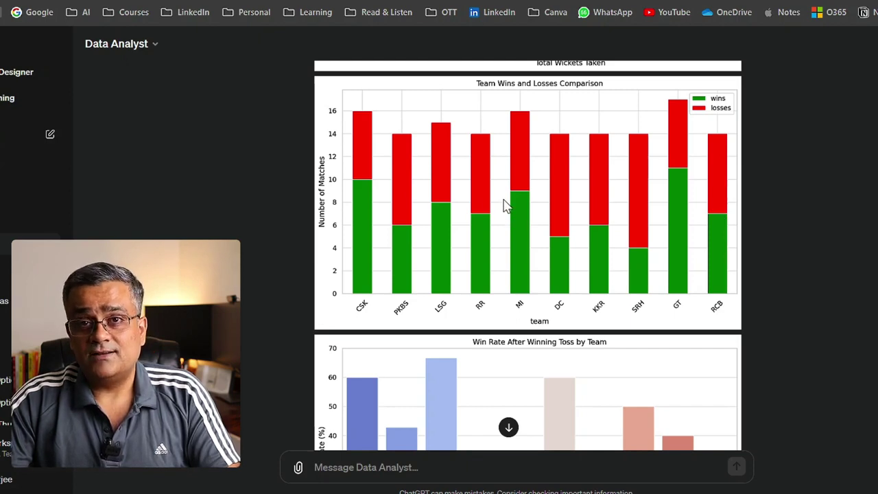
{"action": "left_click", "coordinate": [415, 469]}
{"action": "type", "text": "Can you please change bar chart colour to Blue?"}
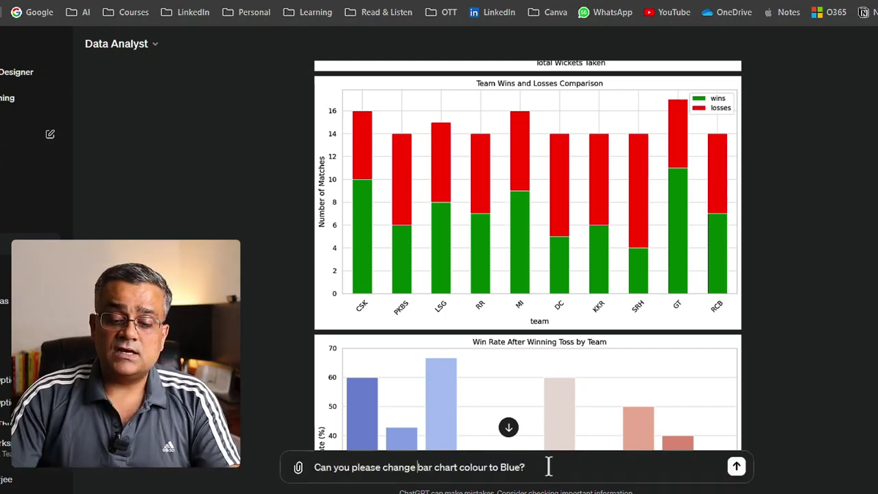
Ask for blue and red bars in chart 3 and review the redrawn wins and losses chart.
{"action": "left_click", "coordinate": [521, 467]}
{"action": "type", "text": "& Re"}
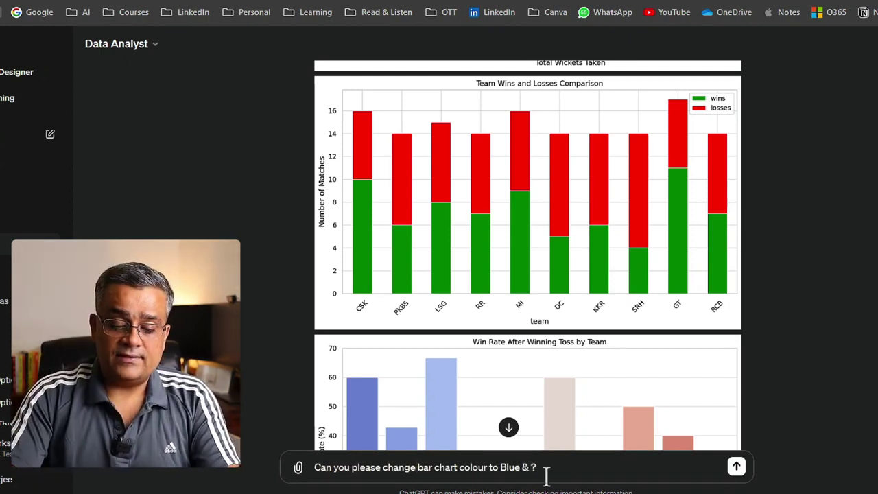
{"action": "type", "text": "d in chart "}
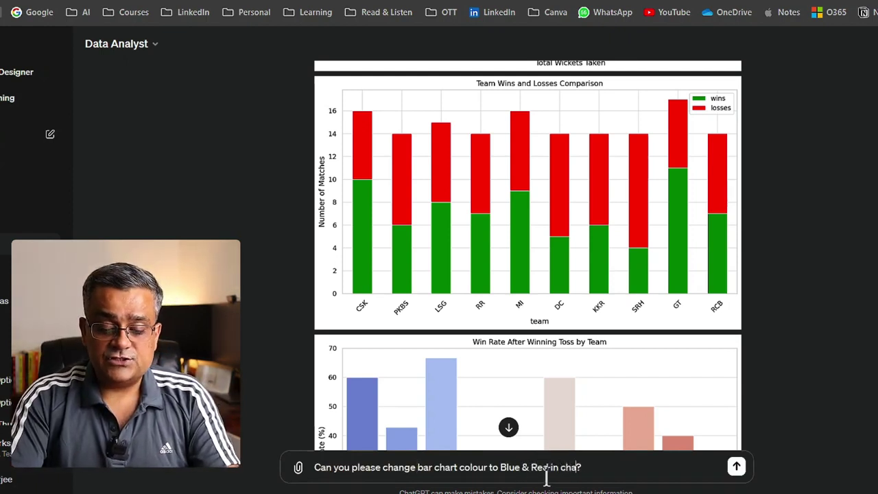
{"action": "type", "text": "3"}
{"action": "key", "text": "Return"}
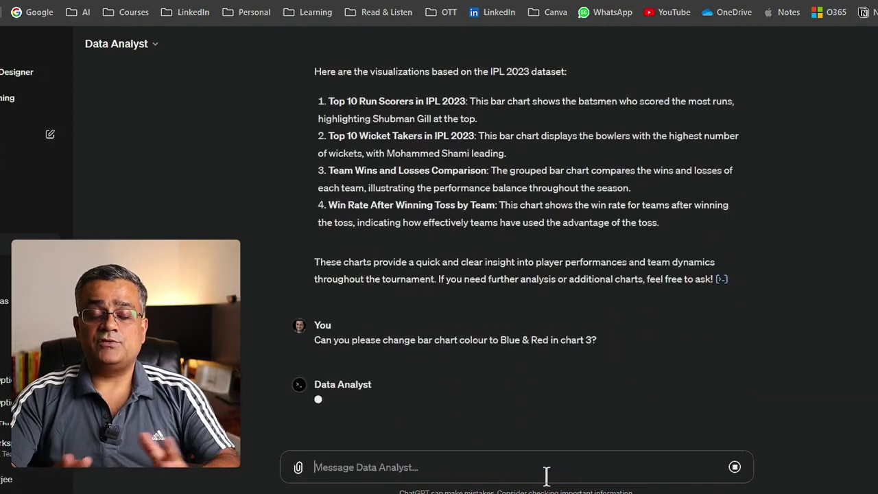
{"action": "scroll", "coordinate": [613, 284], "scroll_direction": "up", "scroll_amount": 8}
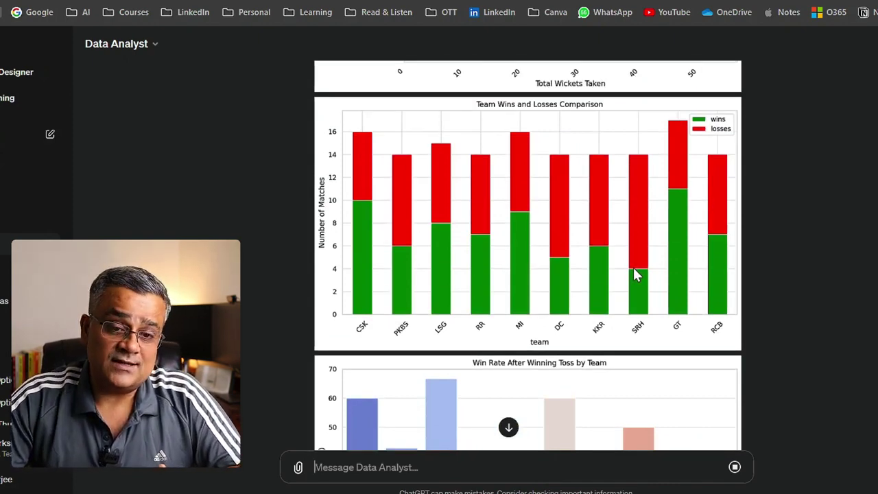
{"action": "scroll", "coordinate": [578, 212], "scroll_direction": "down", "scroll_amount": 10}
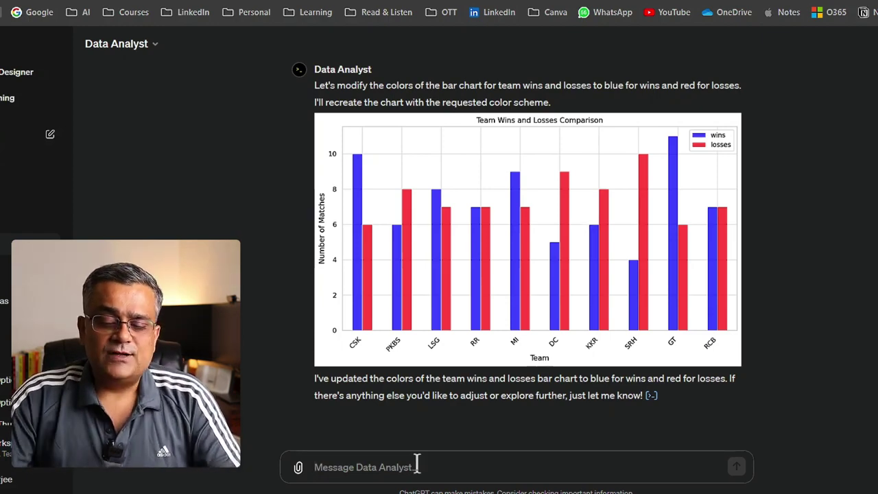
Send 'Can you add a trend line in above chart?' to get a win-rate trend line.
{"action": "type", "text": "Can you add a trend line in above chart?"}
{"action": "key", "text": "Return"}
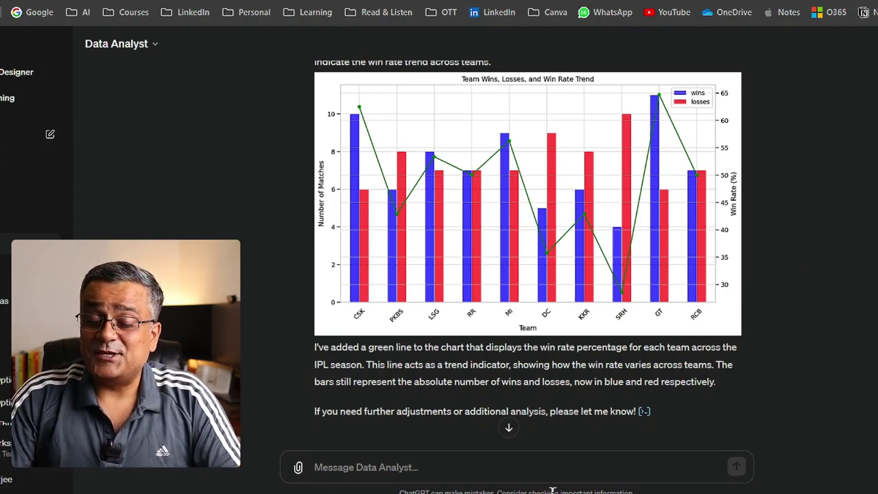
{"action": "left_click", "coordinate": [435, 467]}
Ask which team will likely win next season, getting GT and CSK as top contenders.
{"action": "type", "text": "Based on this data can you show a prediction of which team can win in next season?"}
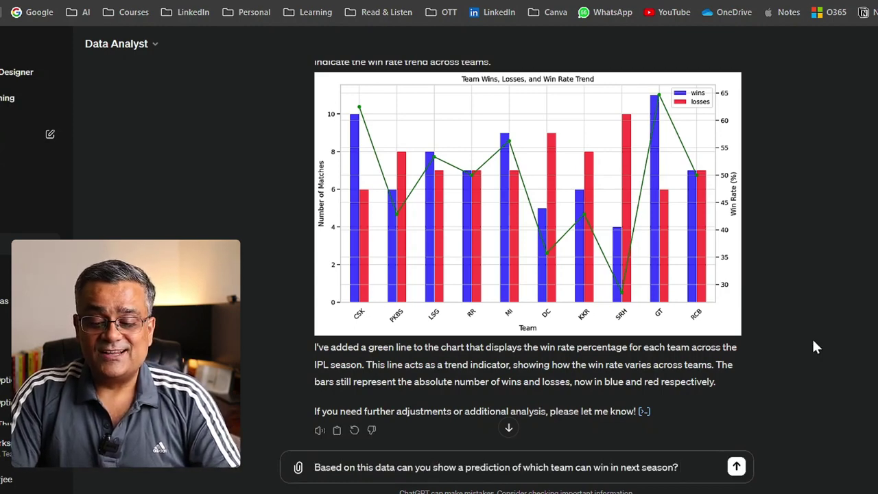
{"action": "key", "text": "Return"}
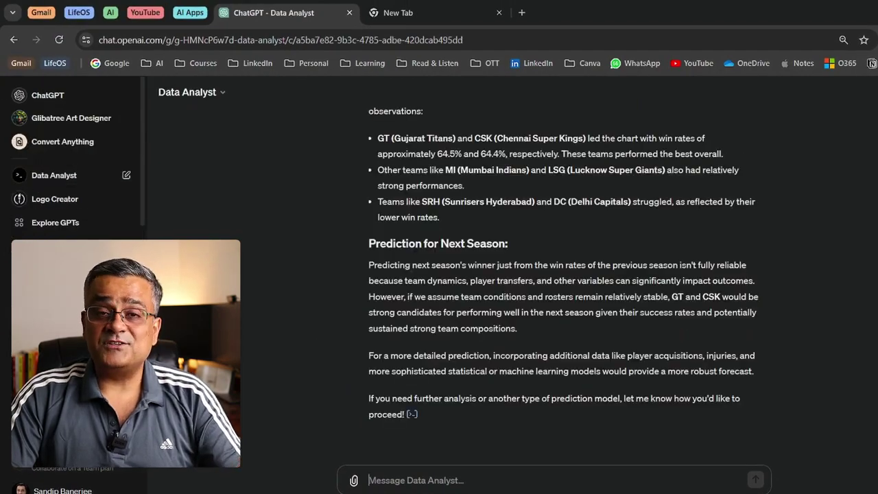
{"action": "scroll", "coordinate": [563, 274], "scroll_direction": "up", "scroll_amount": 10}
{"action": "scroll", "coordinate": [562, 274], "scroll_direction": "up", "scroll_amount": 10}
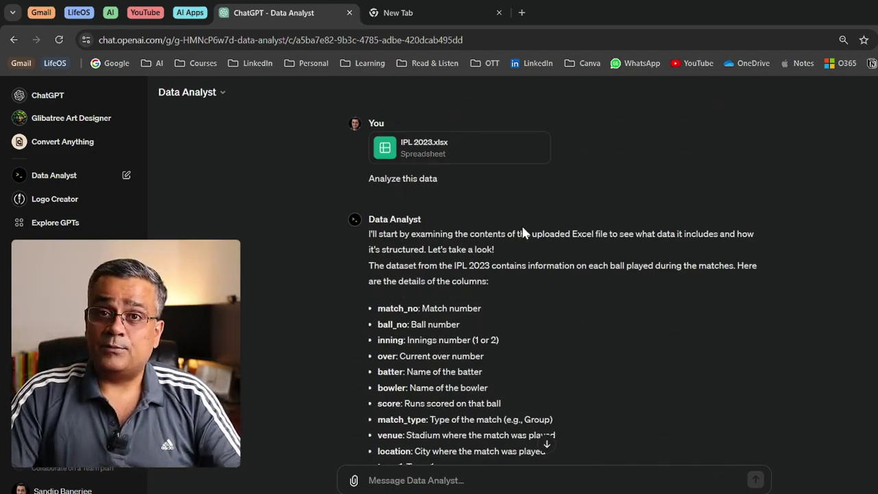
{"action": "scroll", "coordinate": [532, 227], "scroll_direction": "down", "scroll_amount": 2}
{"action": "scroll", "coordinate": [532, 220], "scroll_direction": "down", "scroll_amount": 4}
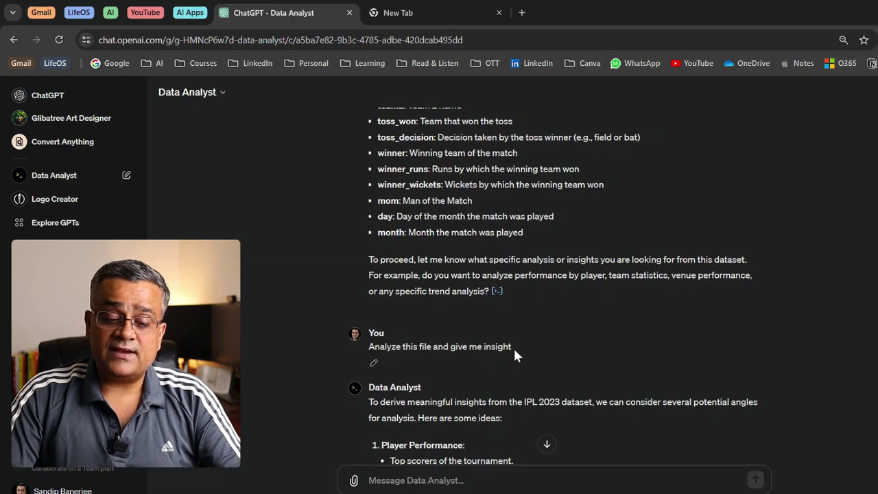
{"action": "scroll", "coordinate": [709, 309], "scroll_direction": "down", "scroll_amount": 8}
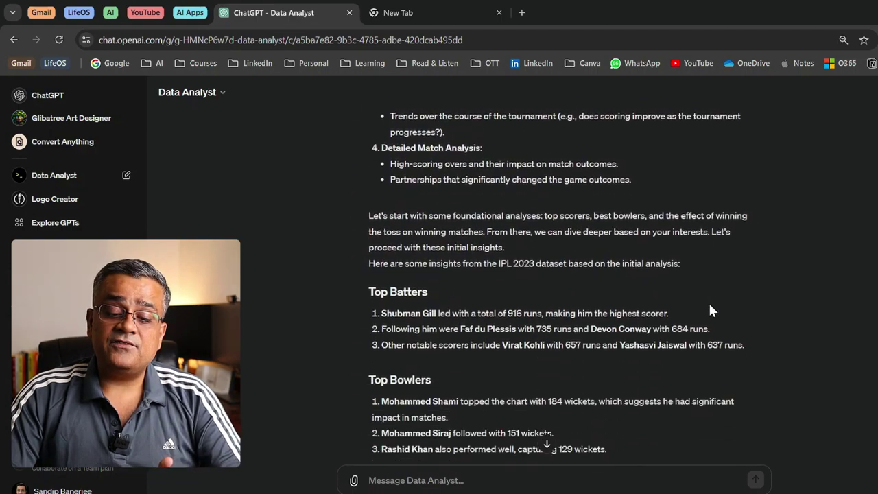
{"action": "scroll", "coordinate": [709, 310], "scroll_direction": "down", "scroll_amount": 5}
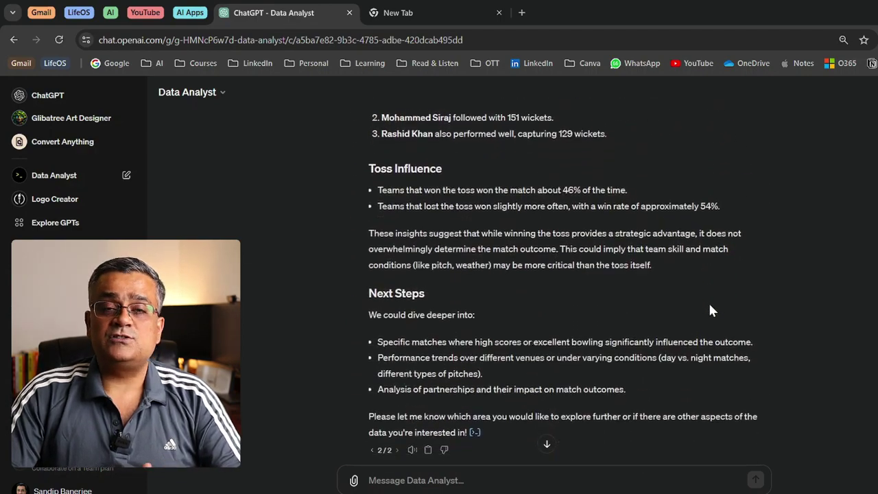
{"action": "scroll", "coordinate": [709, 310], "scroll_direction": "down", "scroll_amount": 1}
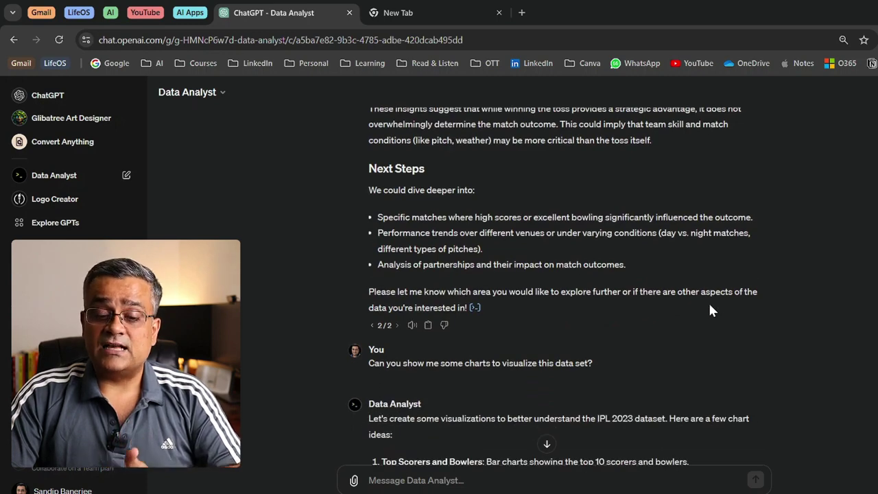
{"action": "scroll", "coordinate": [709, 310], "scroll_direction": "down", "scroll_amount": 9}
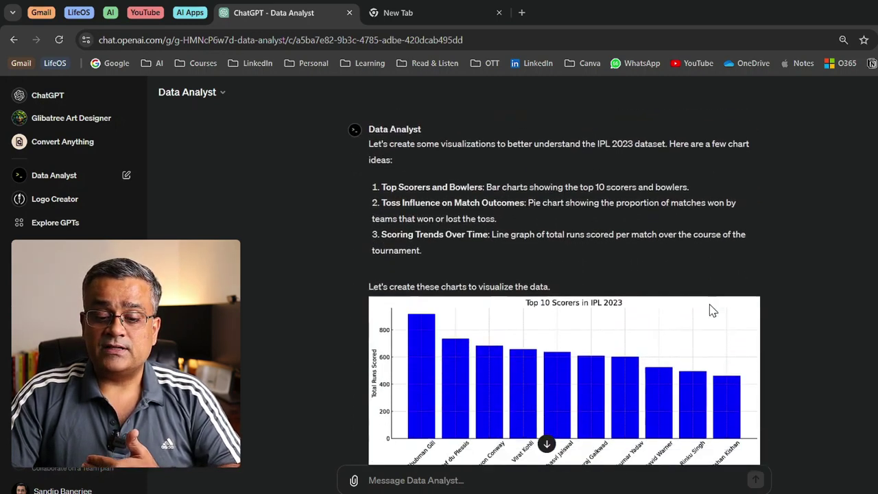
{"action": "scroll", "coordinate": [709, 310], "scroll_direction": "down", "scroll_amount": 8}
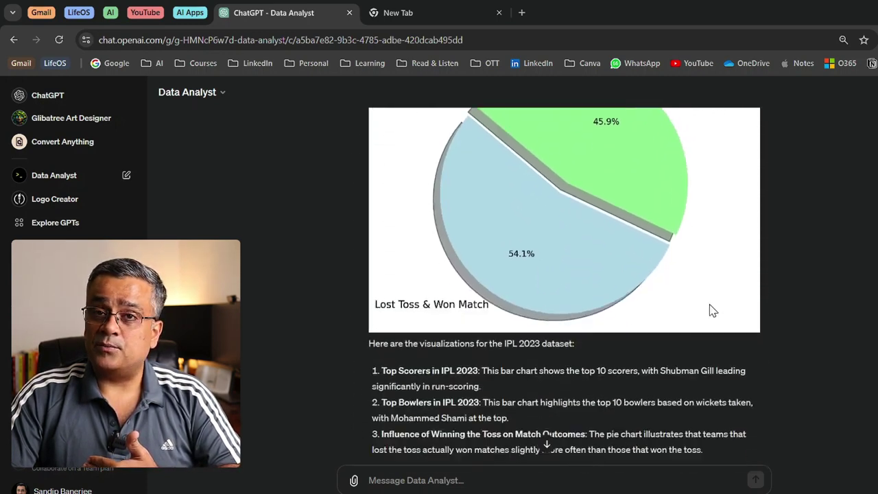
{"action": "scroll", "coordinate": [709, 310], "scroll_direction": "down", "scroll_amount": 11}
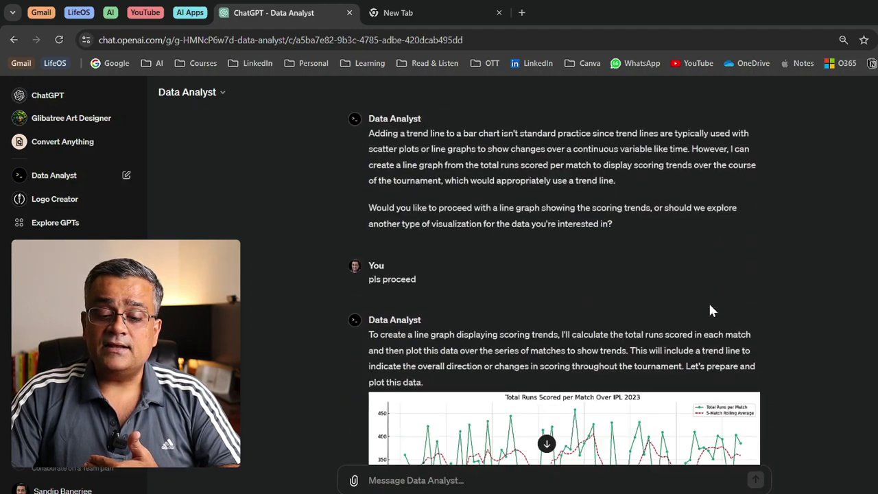
{"action": "scroll", "coordinate": [712, 310], "scroll_direction": "down", "scroll_amount": 1}
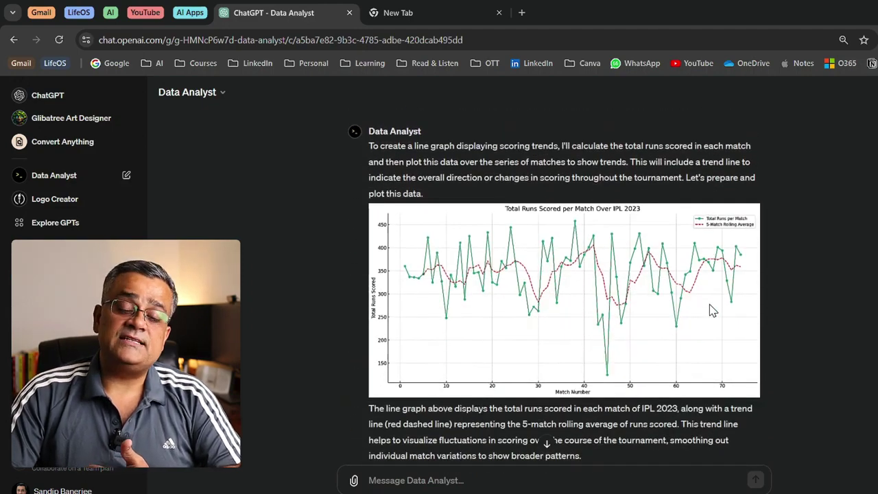
{"action": "scroll", "coordinate": [711, 310], "scroll_direction": "down", "scroll_amount": 1}
{"action": "scroll", "coordinate": [709, 303], "scroll_direction": "down", "scroll_amount": 3}
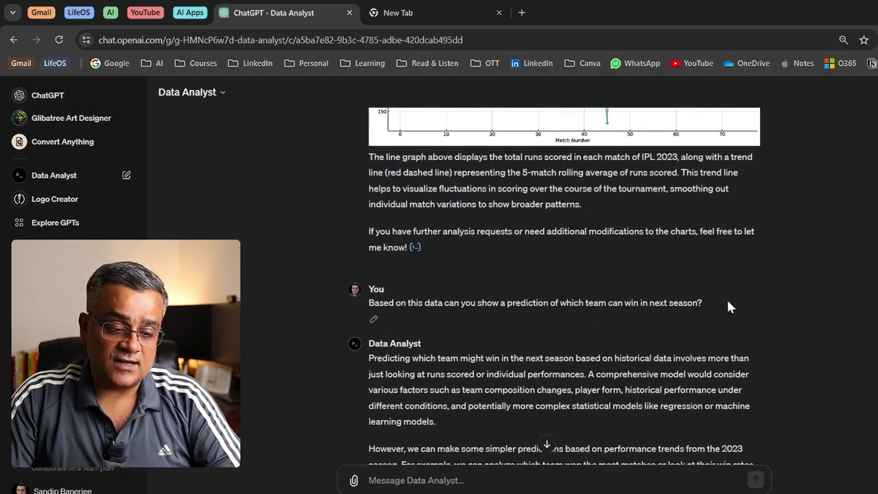
{"action": "scroll", "coordinate": [685, 254], "scroll_direction": "up", "scroll_amount": 15}
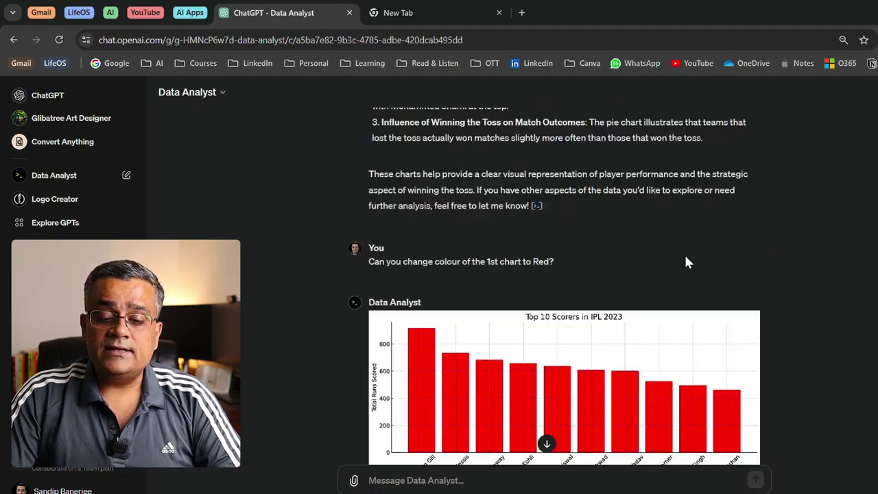
{"action": "scroll", "coordinate": [688, 261], "scroll_direction": "up", "scroll_amount": 4}
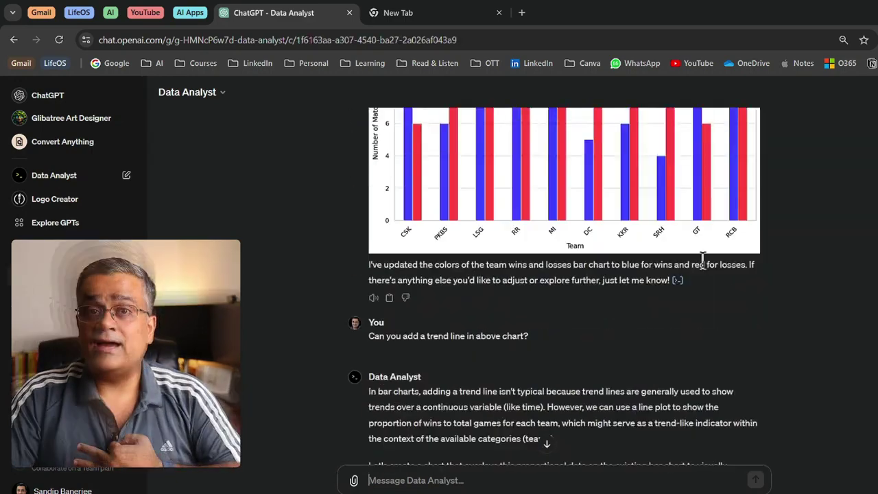
{"action": "scroll", "coordinate": [702, 260], "scroll_direction": "up", "scroll_amount": 10}
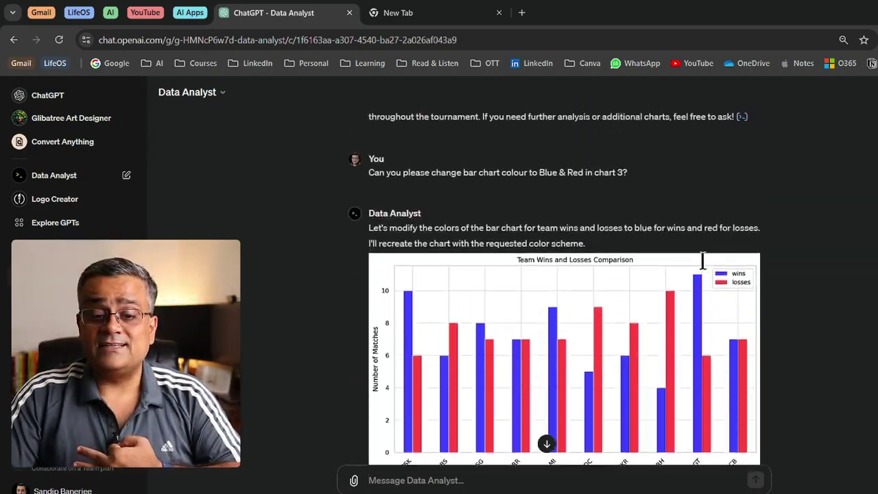
{"action": "scroll", "coordinate": [701, 260], "scroll_direction": "up", "scroll_amount": 10}
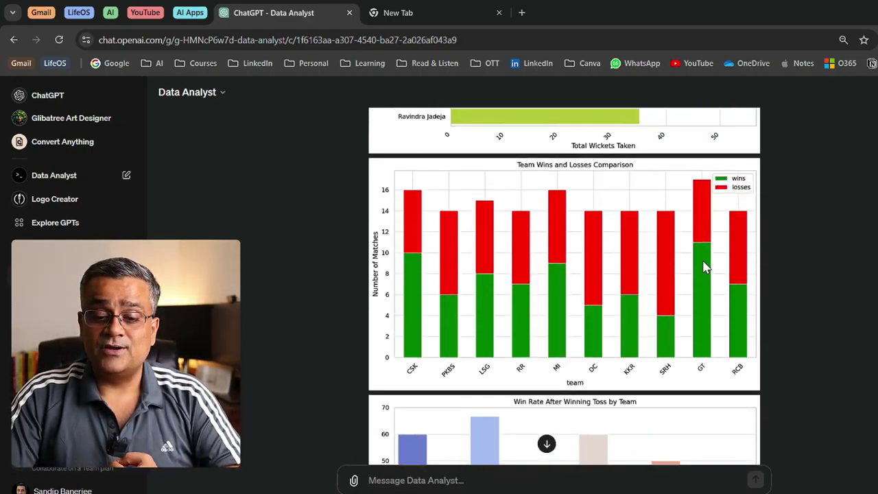
{"action": "scroll", "coordinate": [707, 268], "scroll_direction": "up", "scroll_amount": 3}
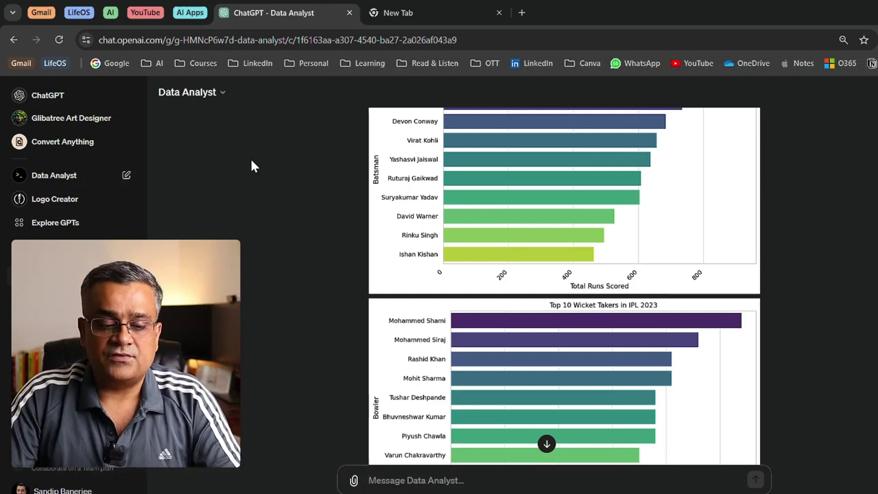
{"action": "left_click", "coordinate": [64, 230]}
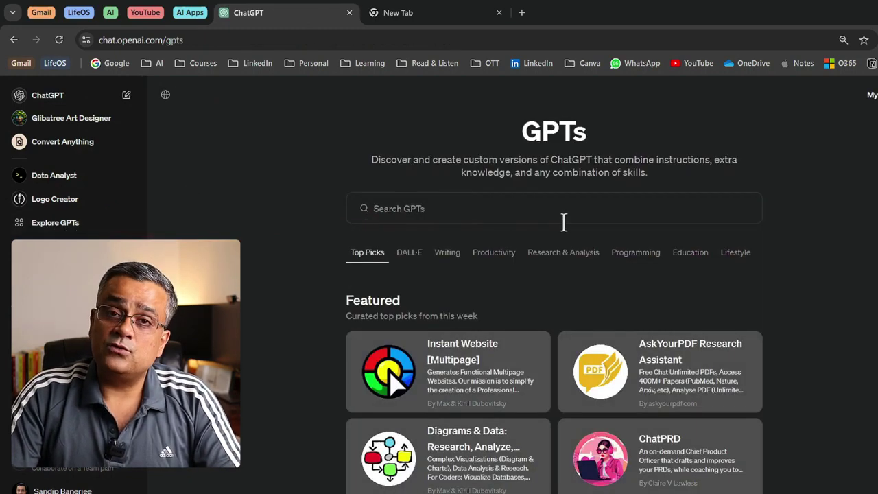
Find the Data Analyst GPT under By ChatGPT in Explore GPTs and start a chat with it.
{"action": "scroll", "coordinate": [840, 279], "scroll_direction": "down", "scroll_amount": 5}
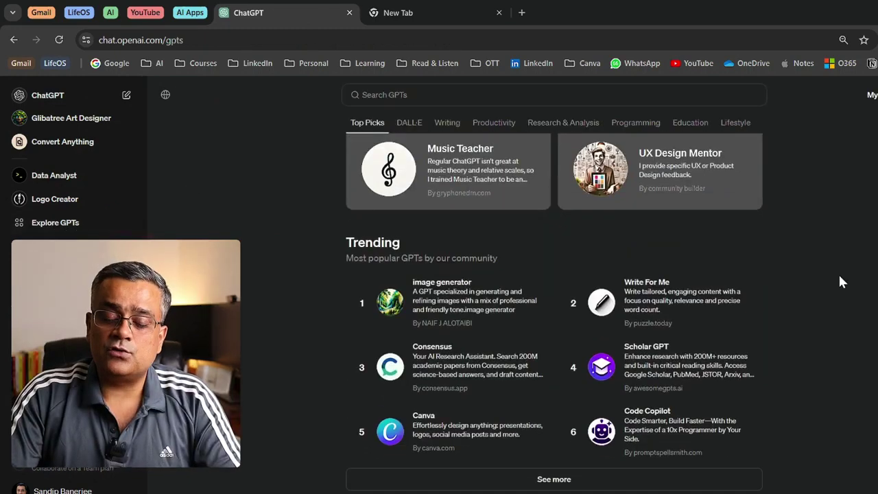
{"action": "scroll", "coordinate": [840, 277], "scroll_direction": "down", "scroll_amount": 4}
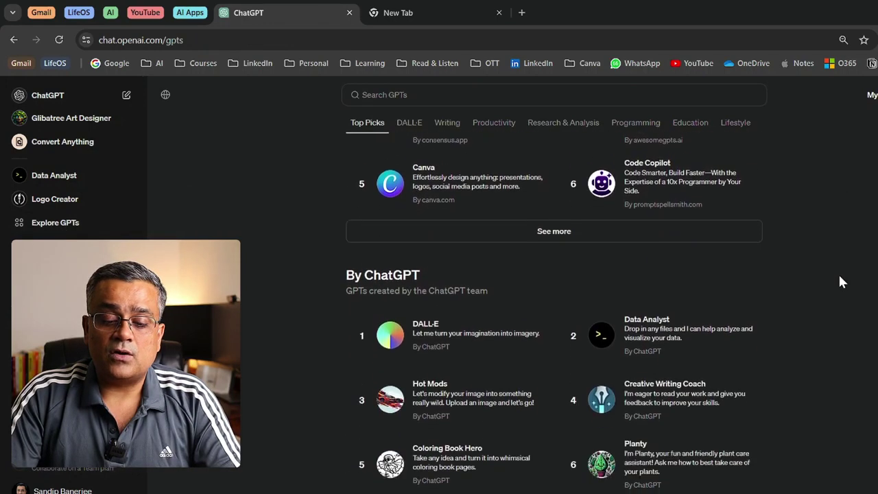
{"action": "scroll", "coordinate": [840, 276], "scroll_direction": "down", "scroll_amount": 2}
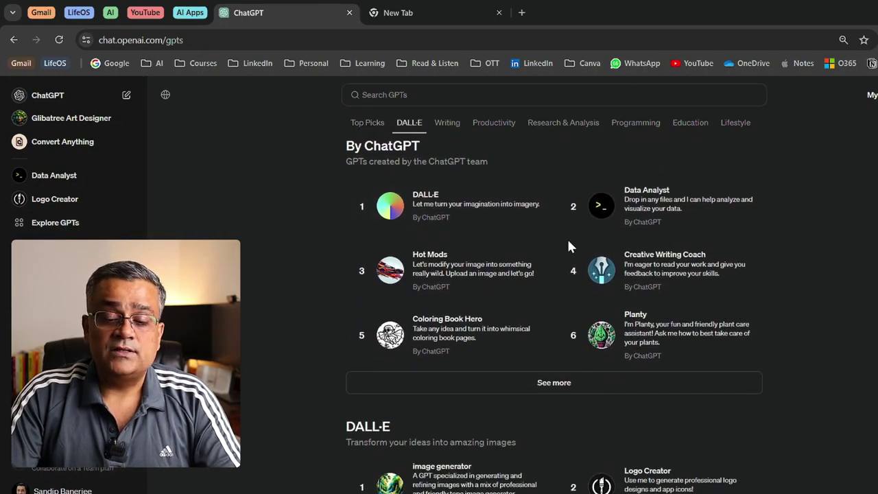
{"action": "left_click", "coordinate": [649, 199]}
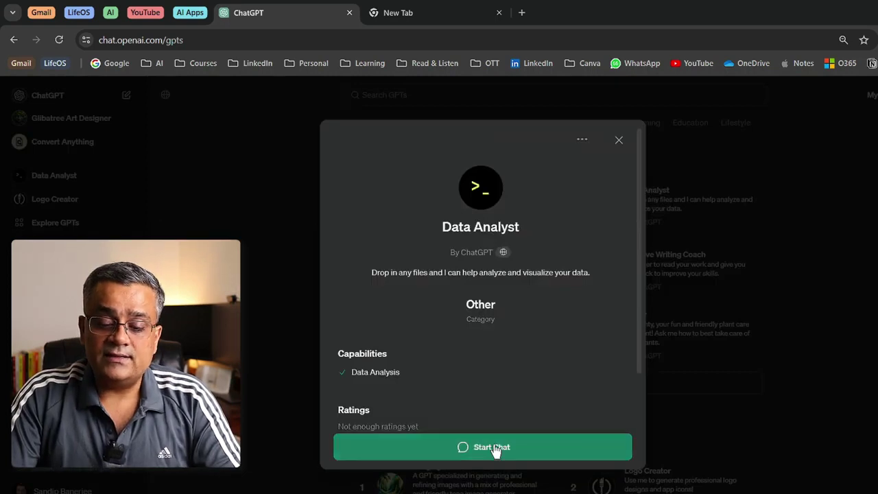
{"action": "left_click", "coordinate": [464, 447]}
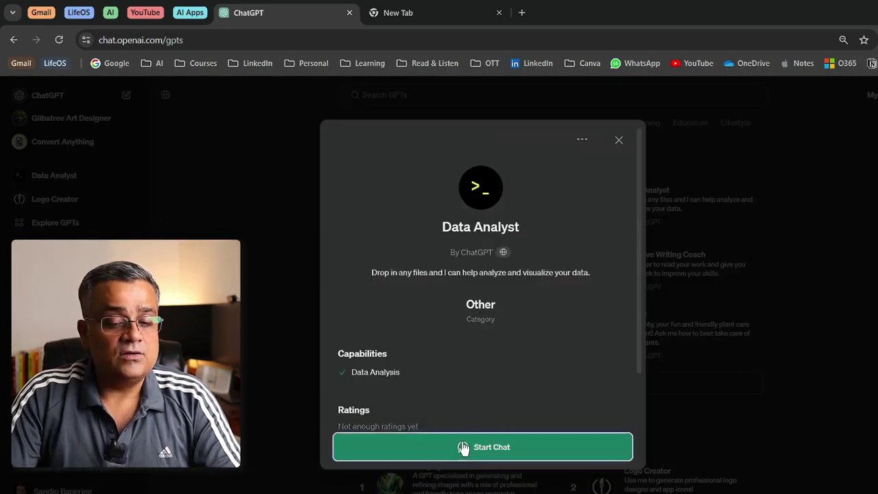